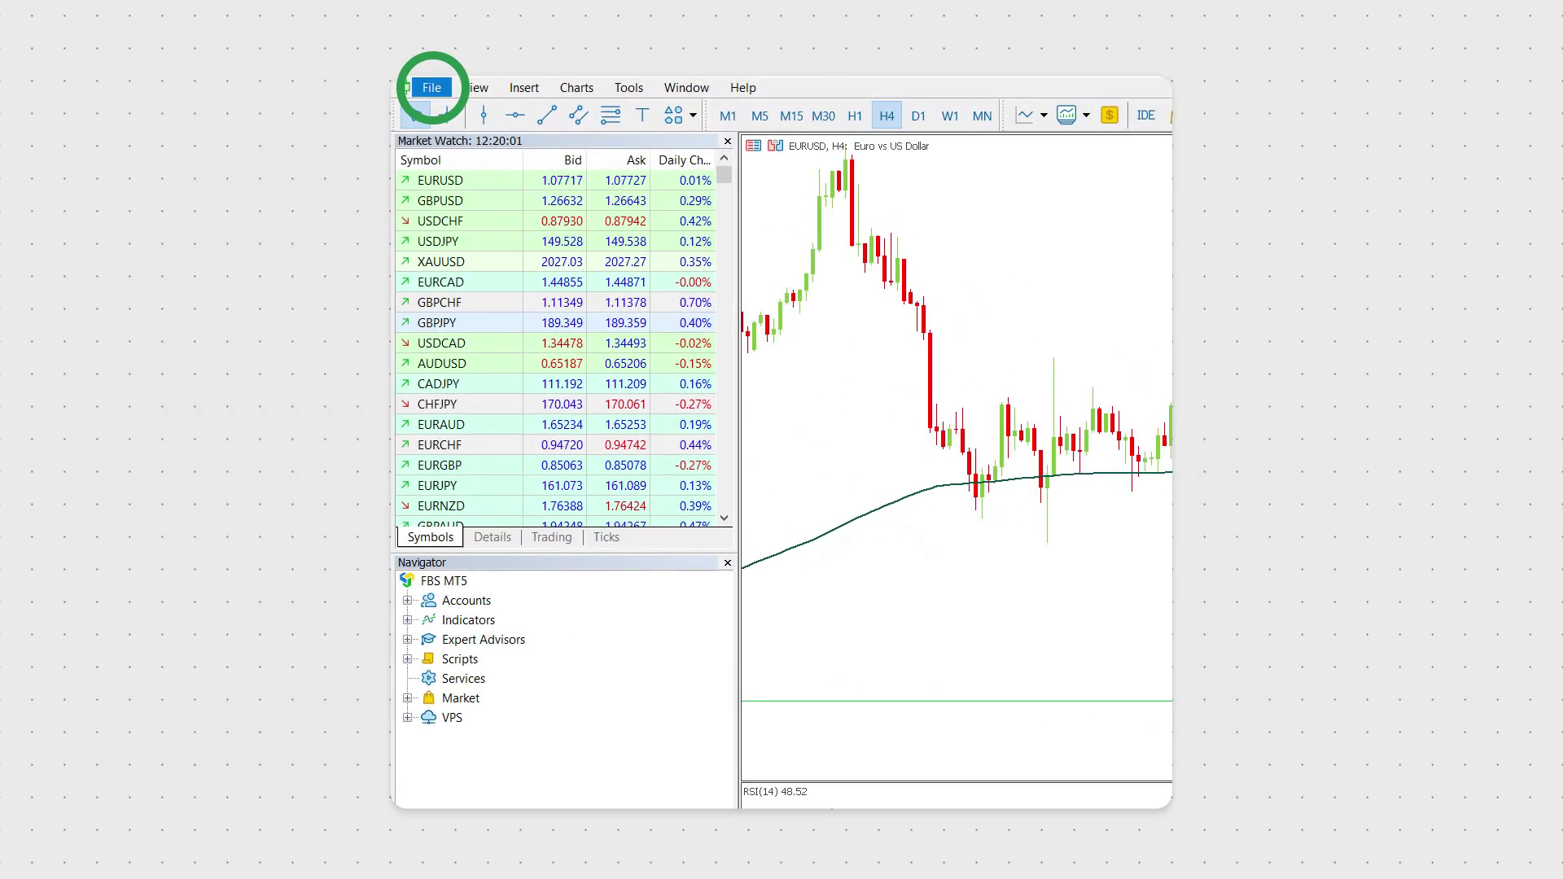
Log in to the trade account from the File menu, entering the password and selecting the FBS-Real server
left_click(182, 108)
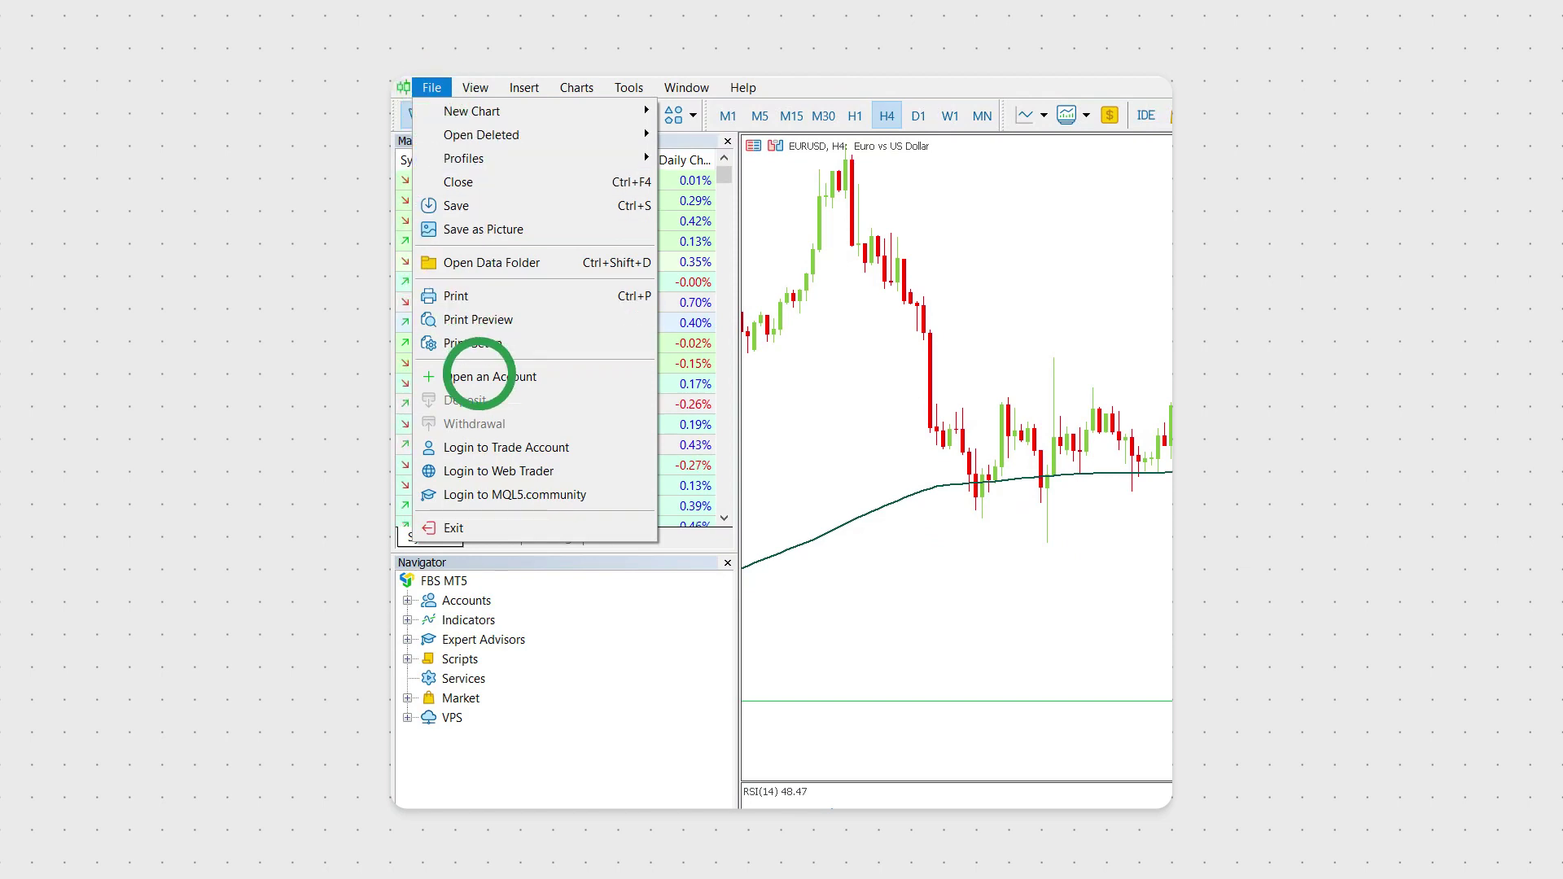
left_click(491, 448)
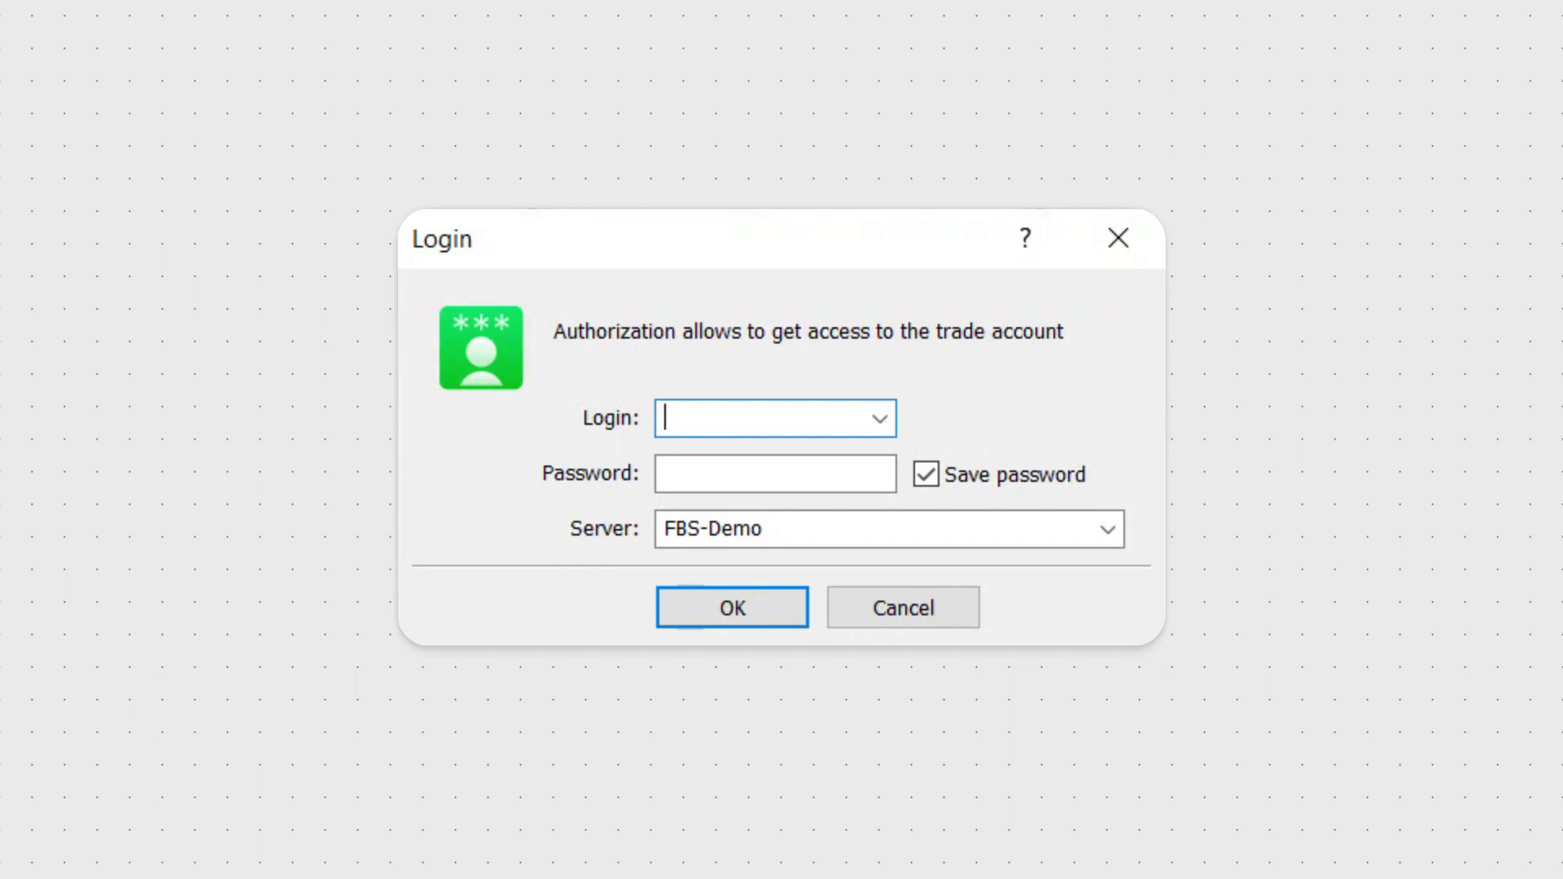
type("88888888")
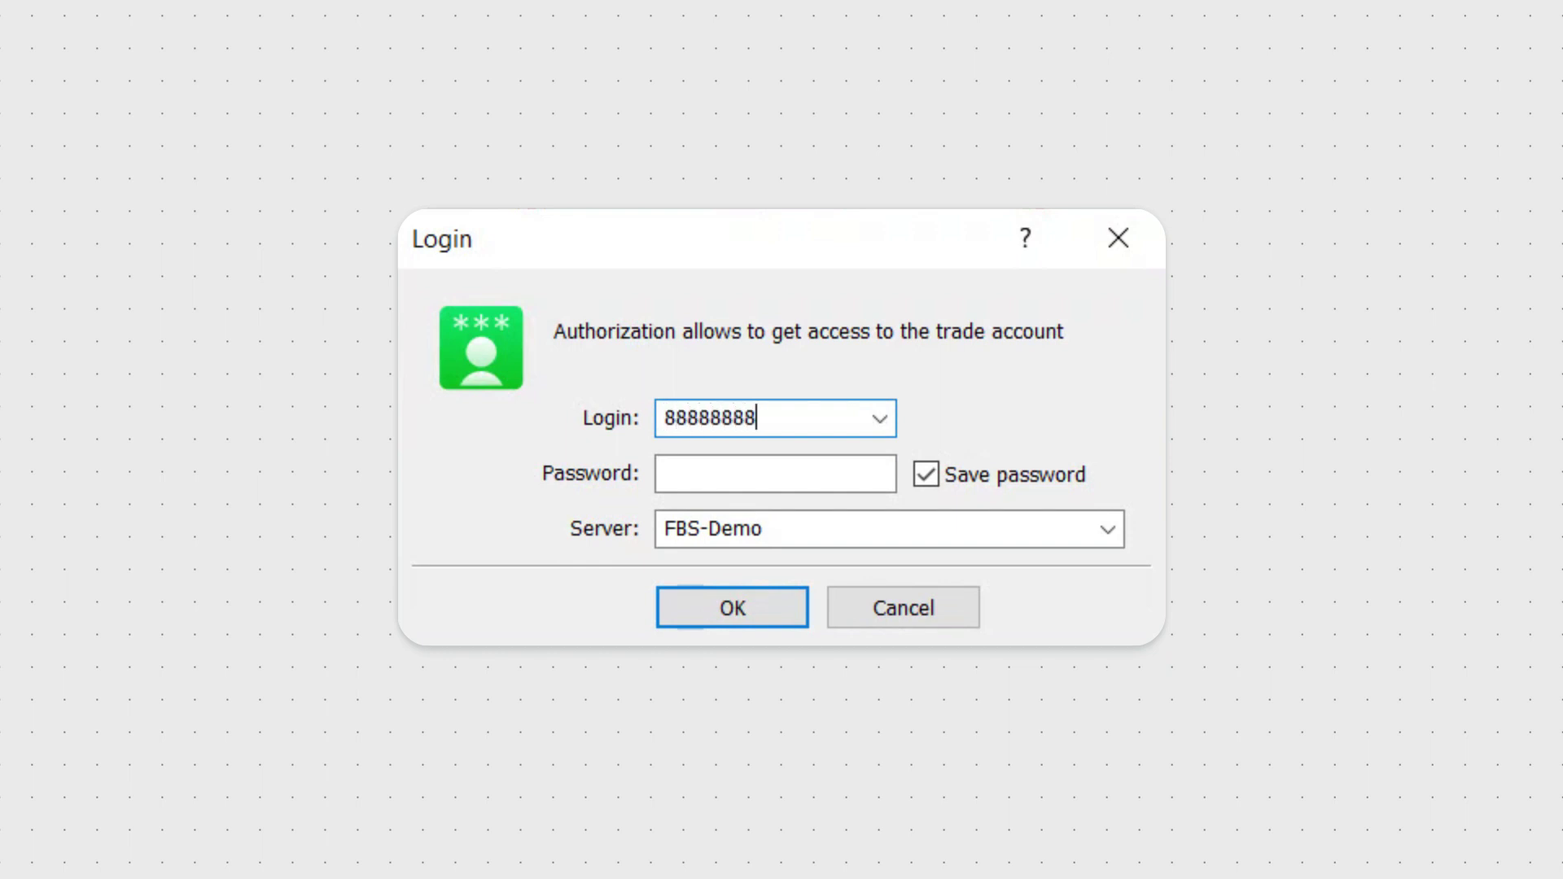
left_click(726, 472)
type("•")
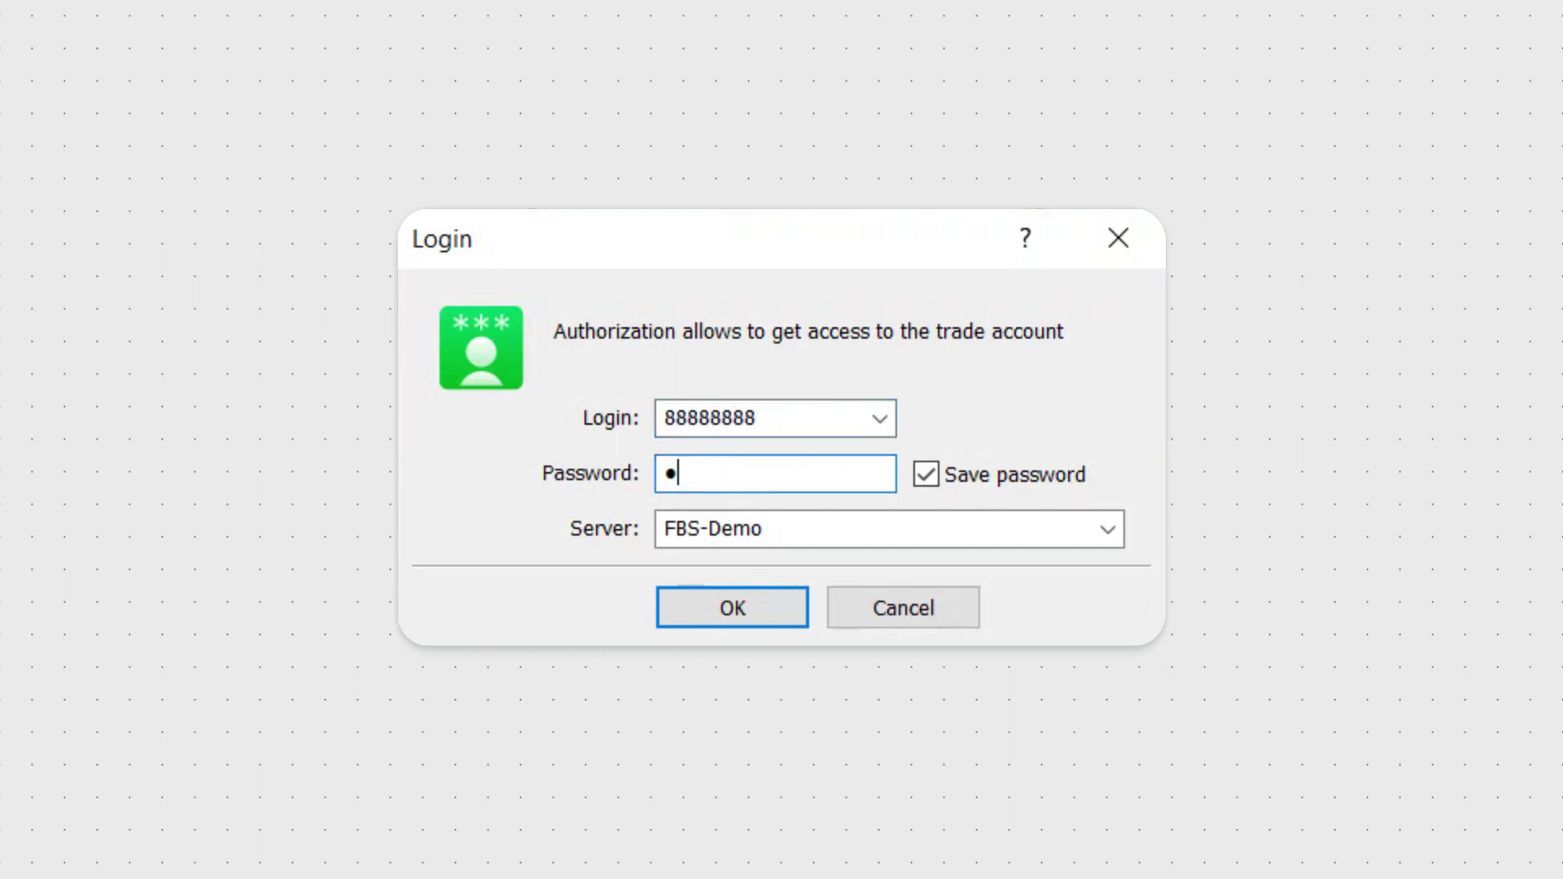
type("•••••••")
key("Tab")
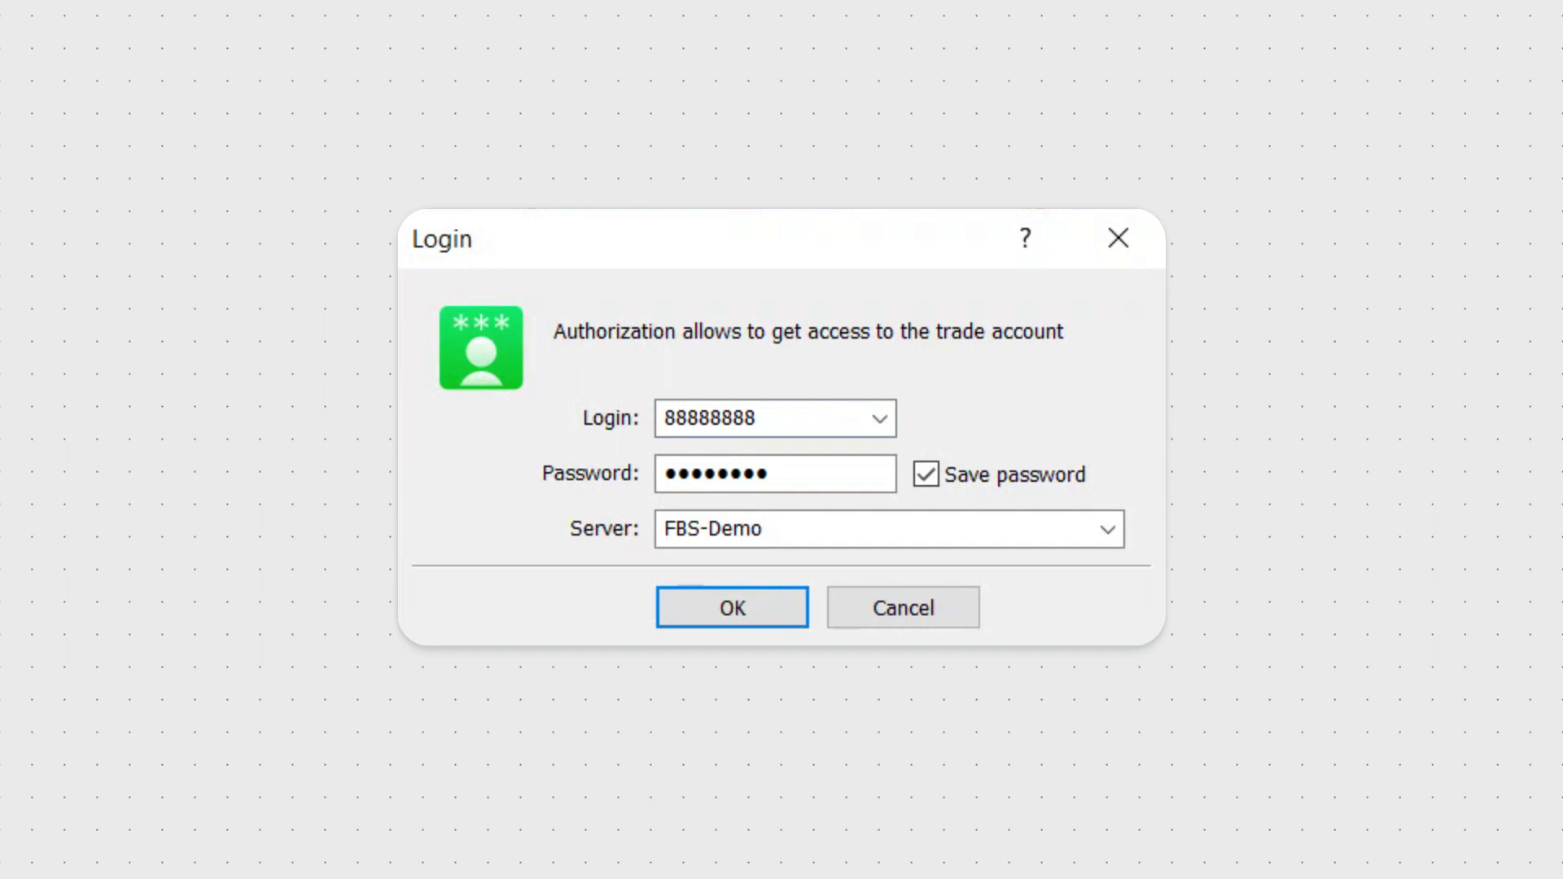
left_click(1108, 529)
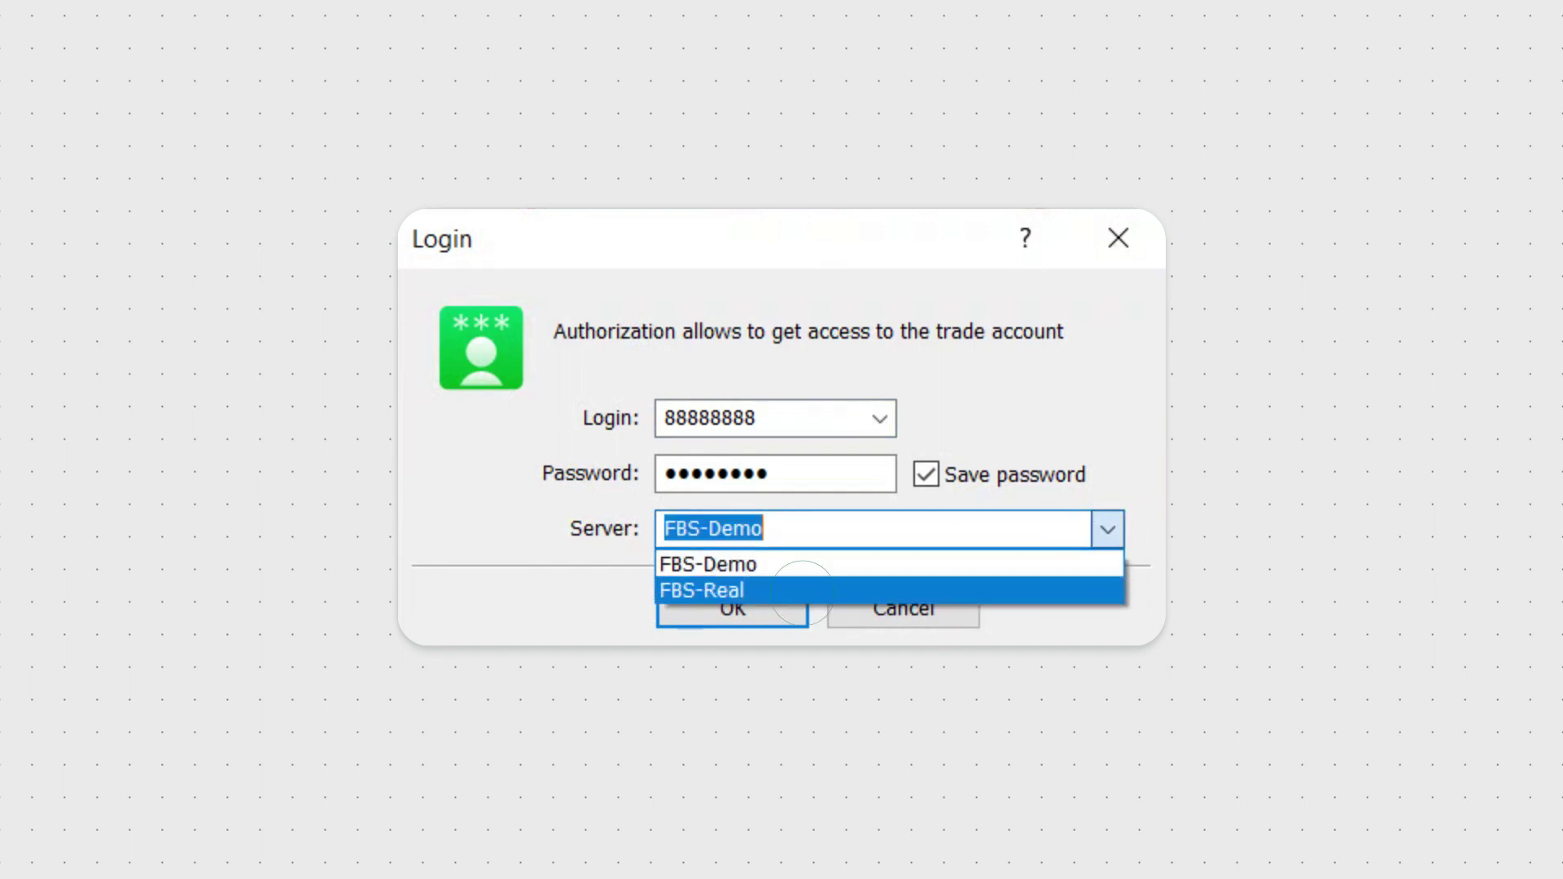
left_click(802, 590)
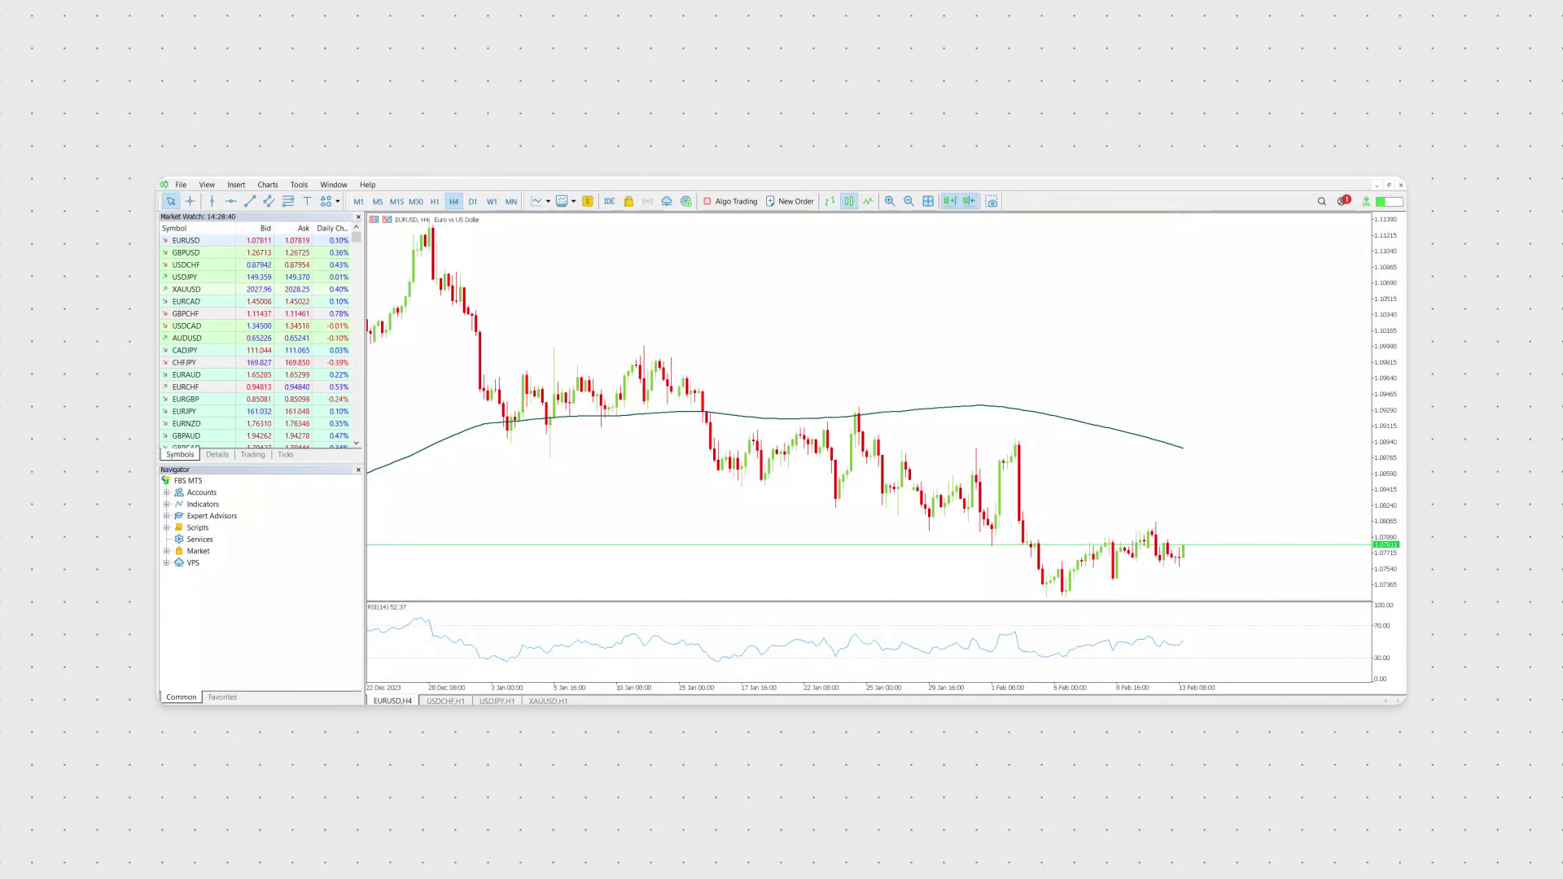
Open a new EURUSD market-execution order ticket with F9
key("alt+t")
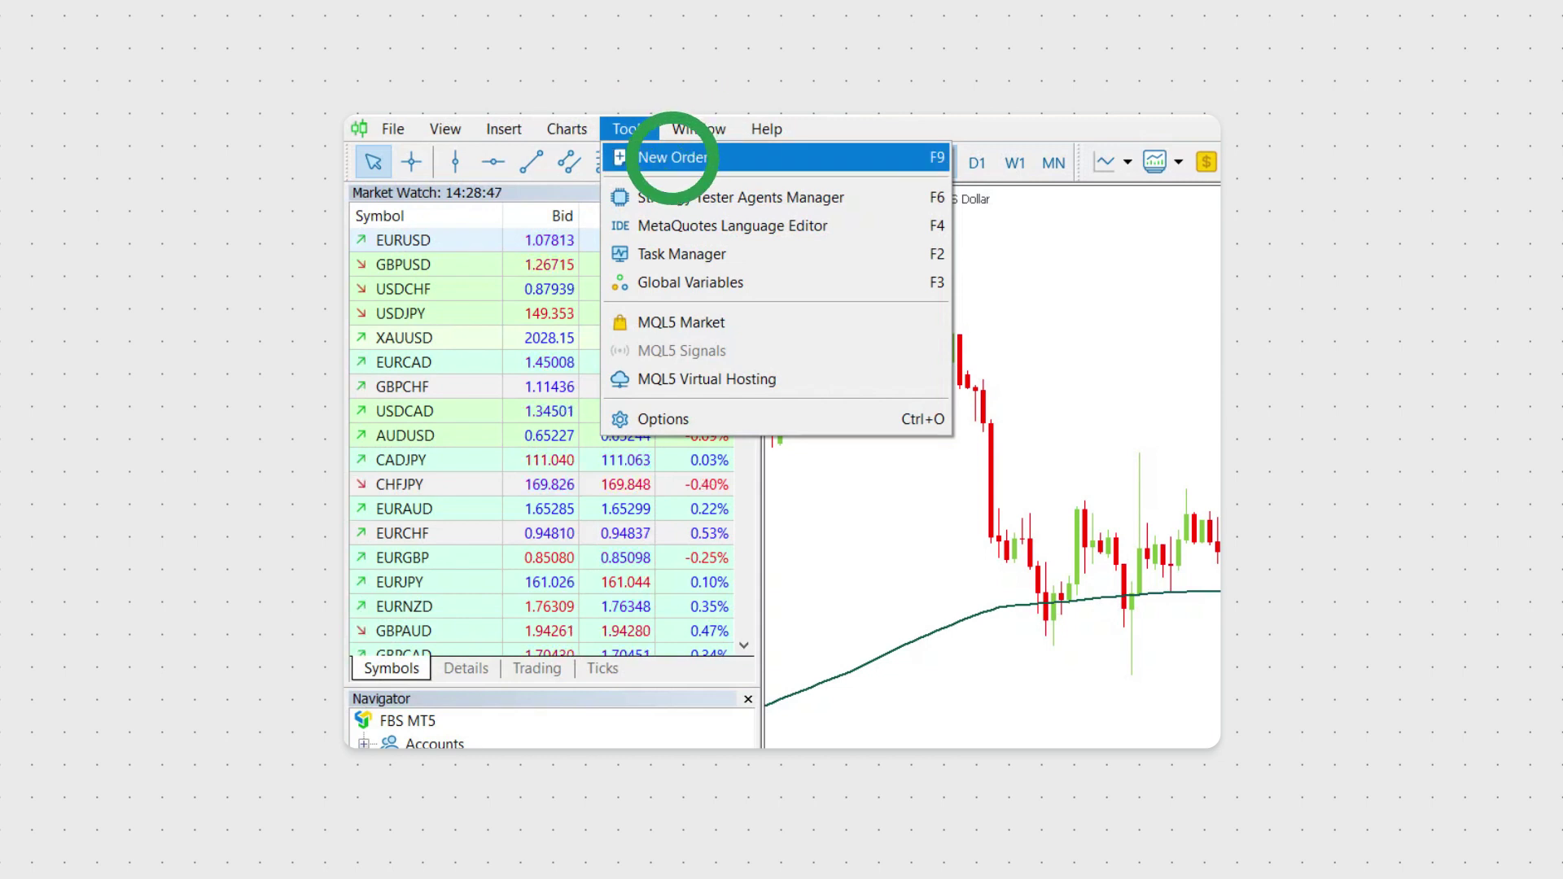
key("Return")
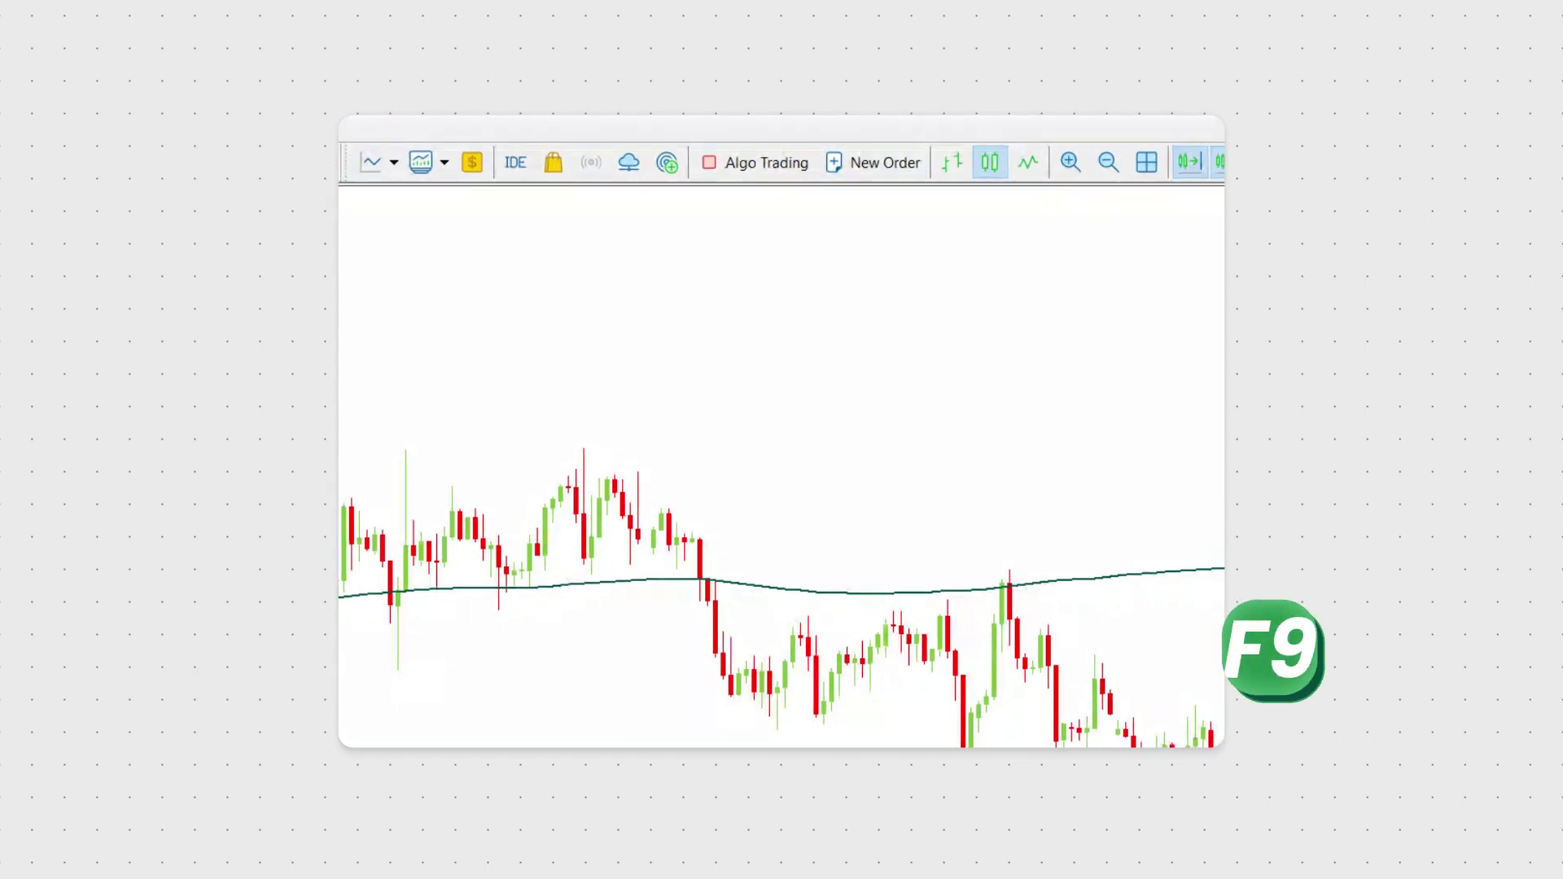
key("F9")
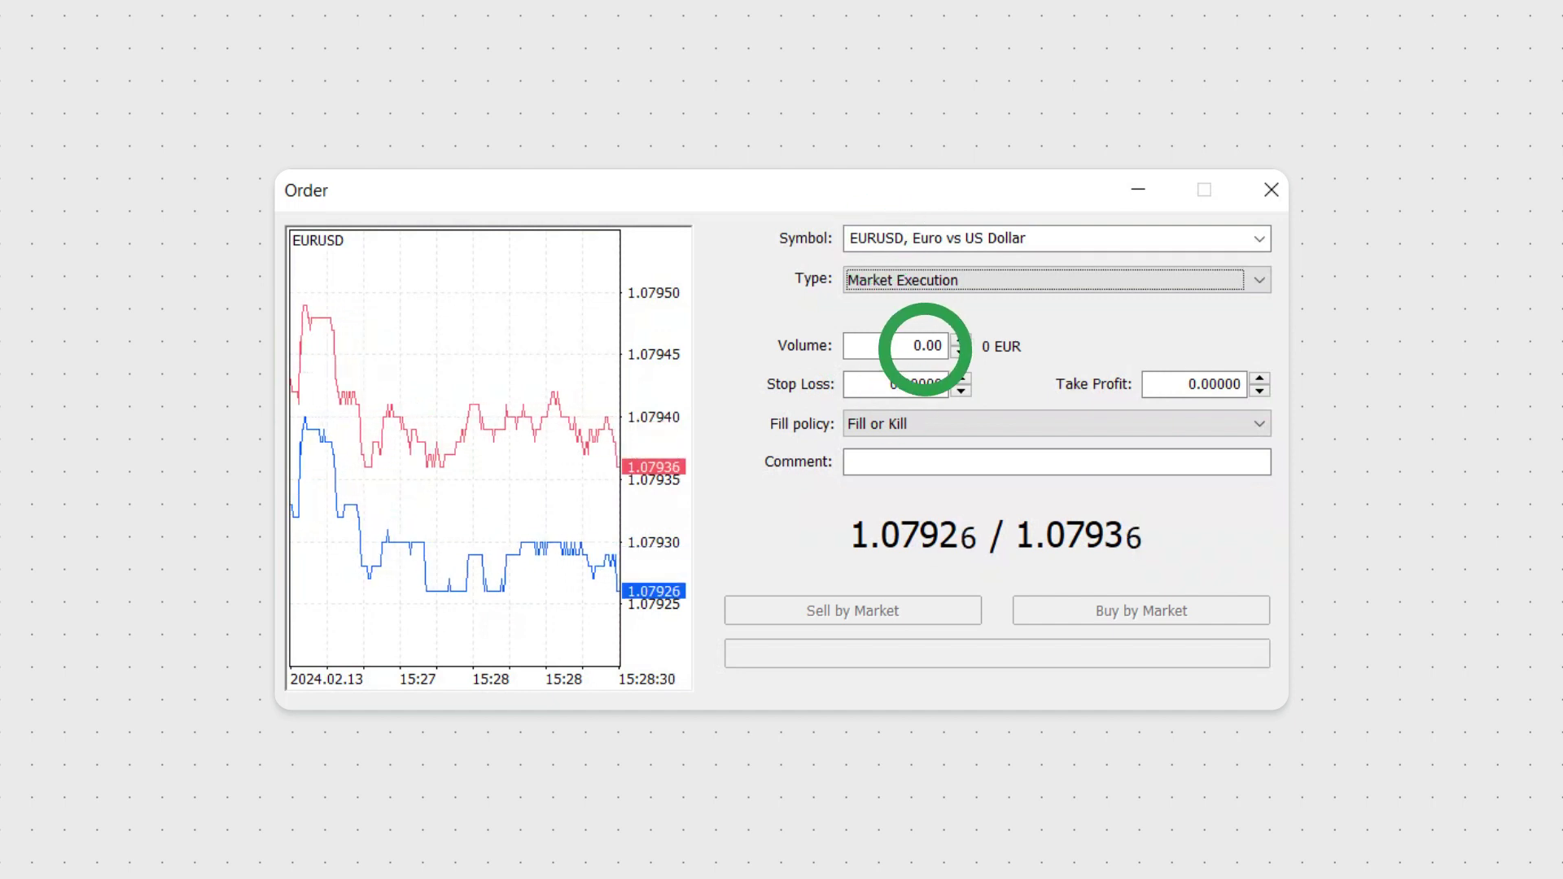
Raise the order volume to 0.01 lot
key("Up")
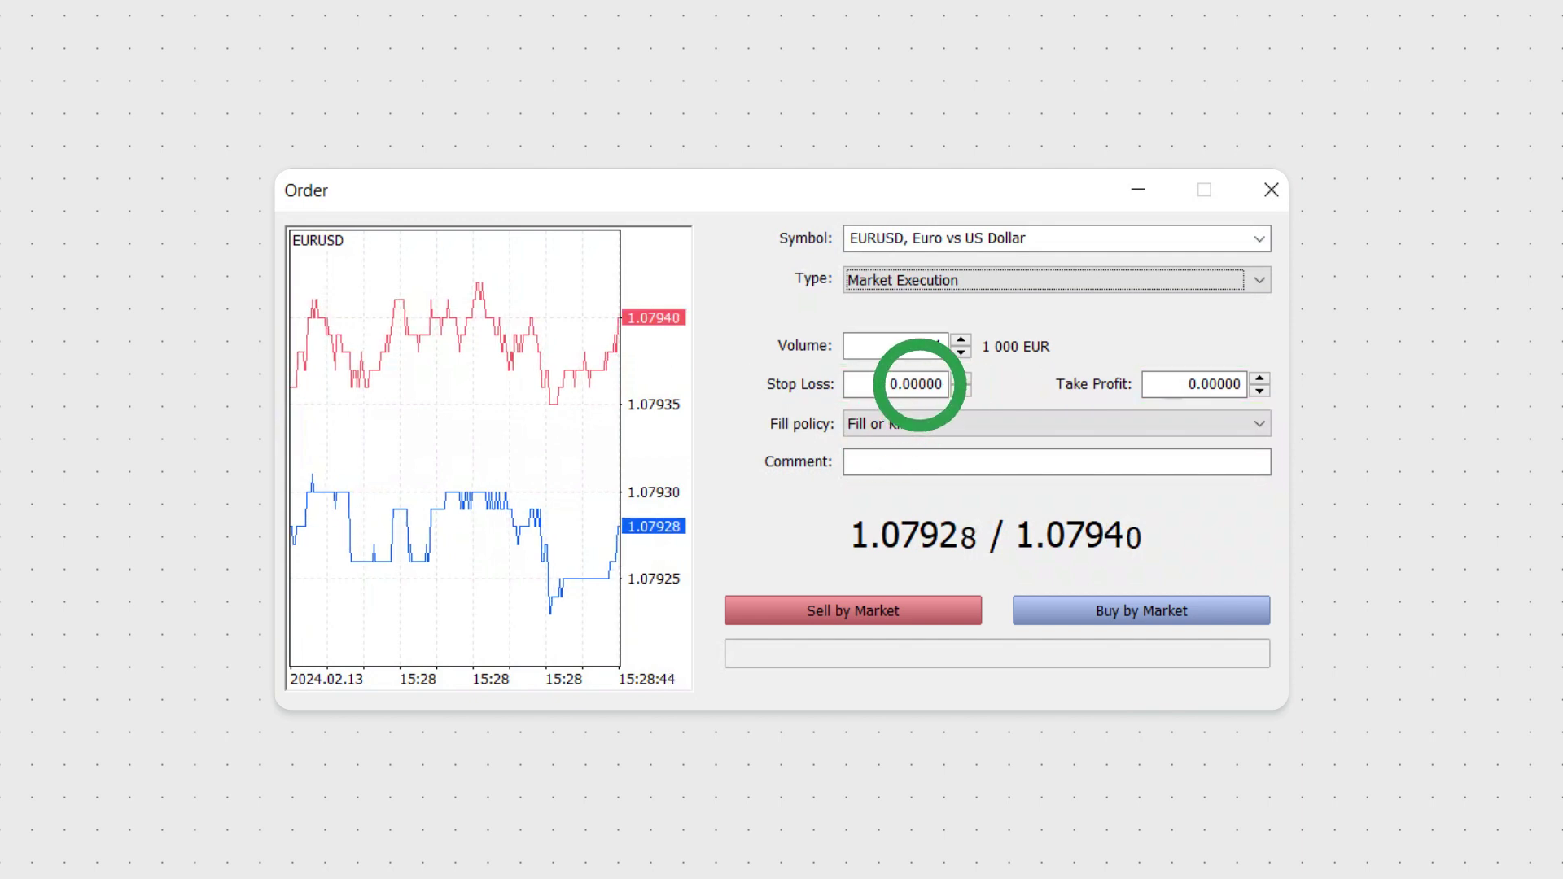
type("1.075501.08050")
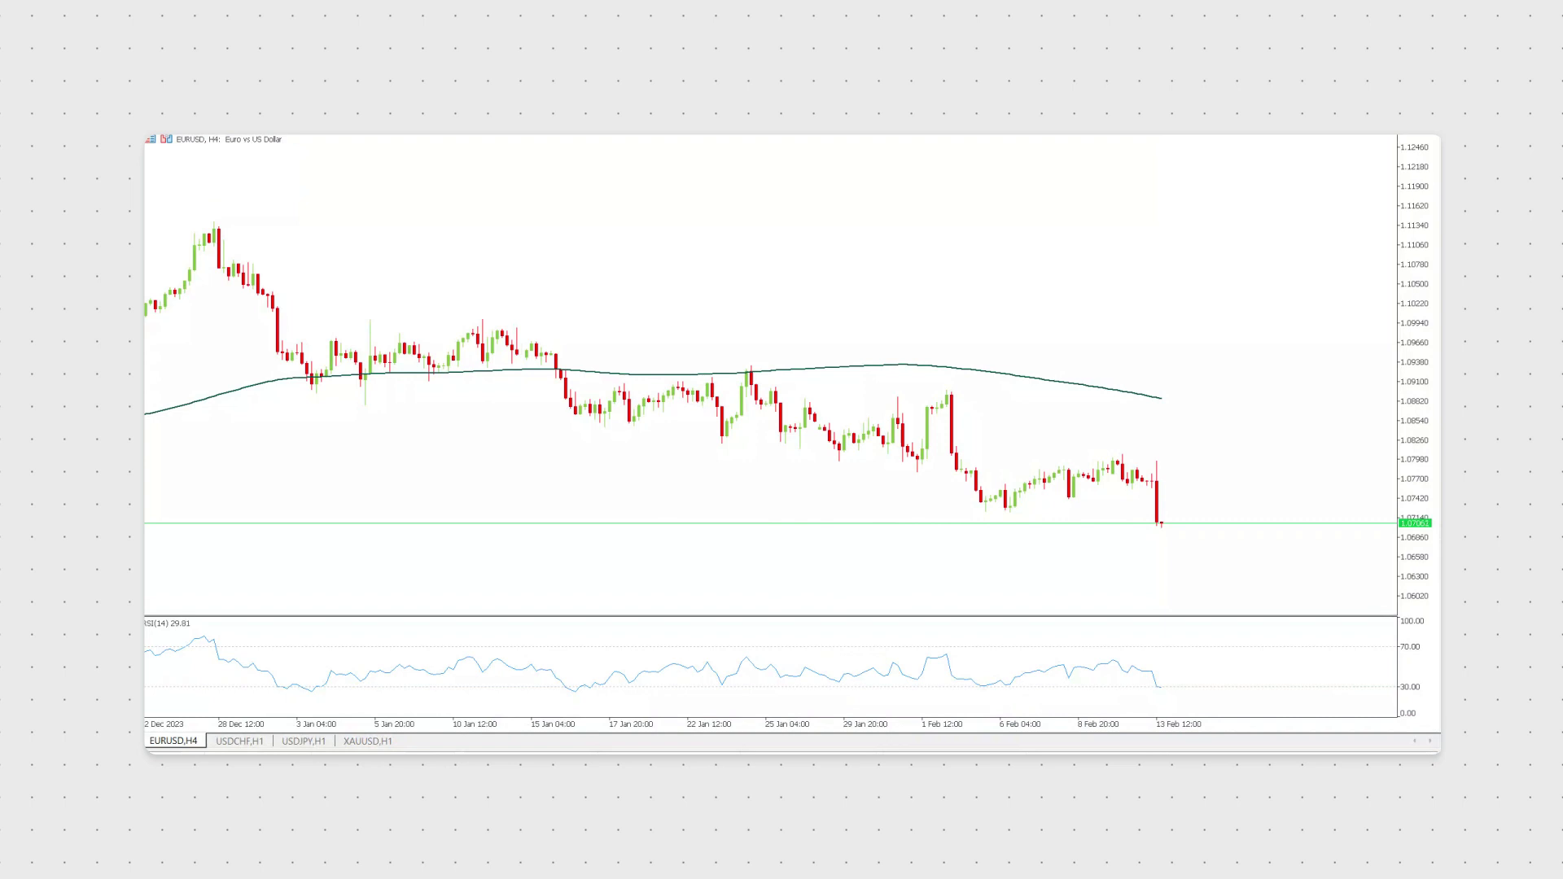
Enable One Click Trading from the chart's context menu
right_click(658, 399)
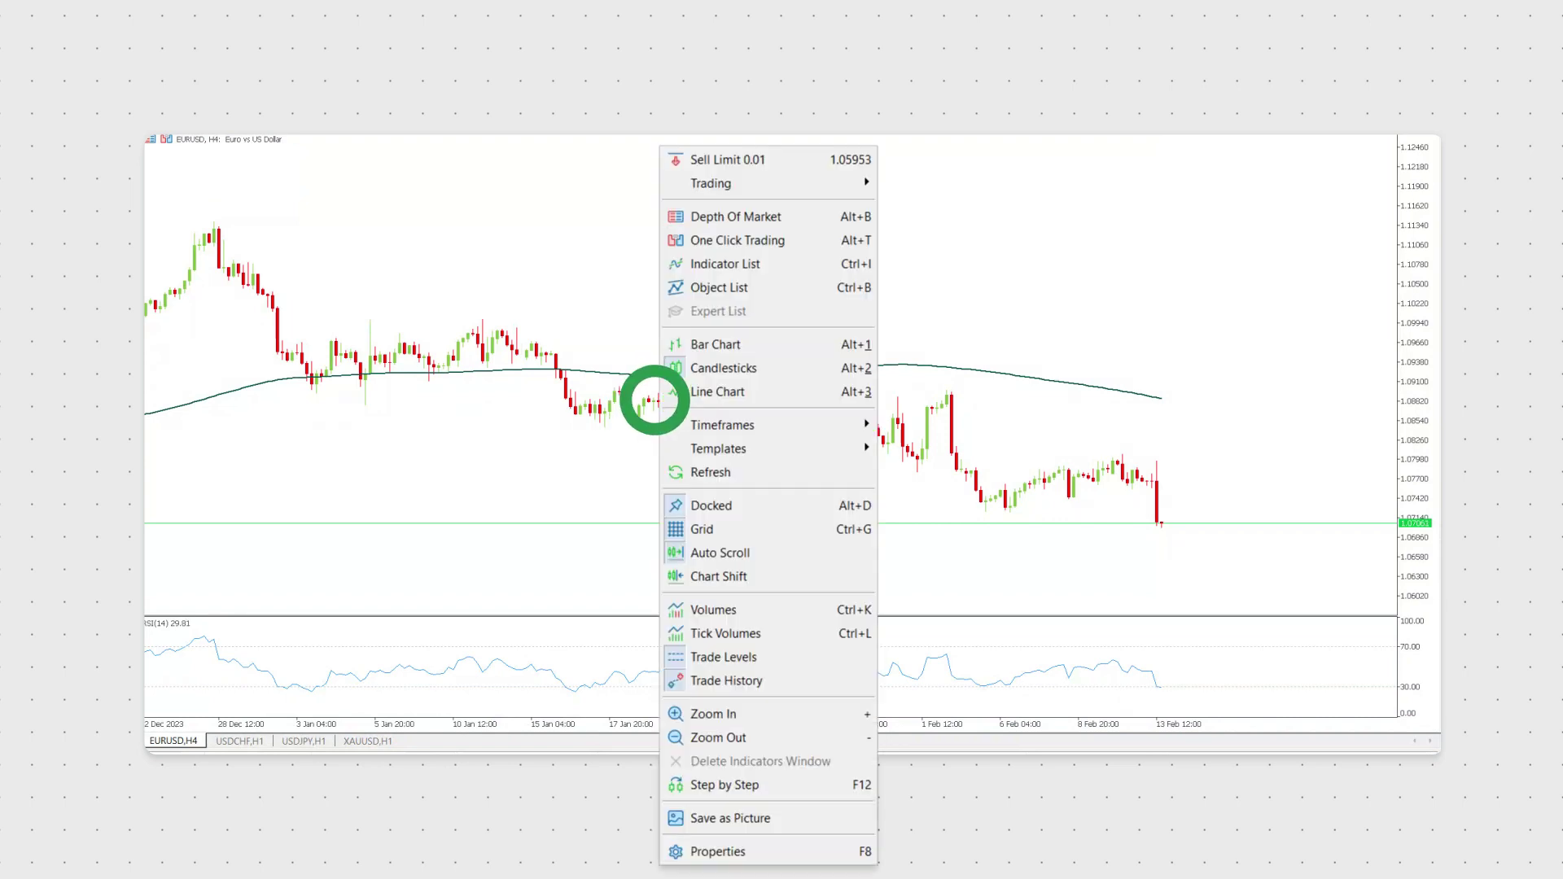
left_click(728, 239)
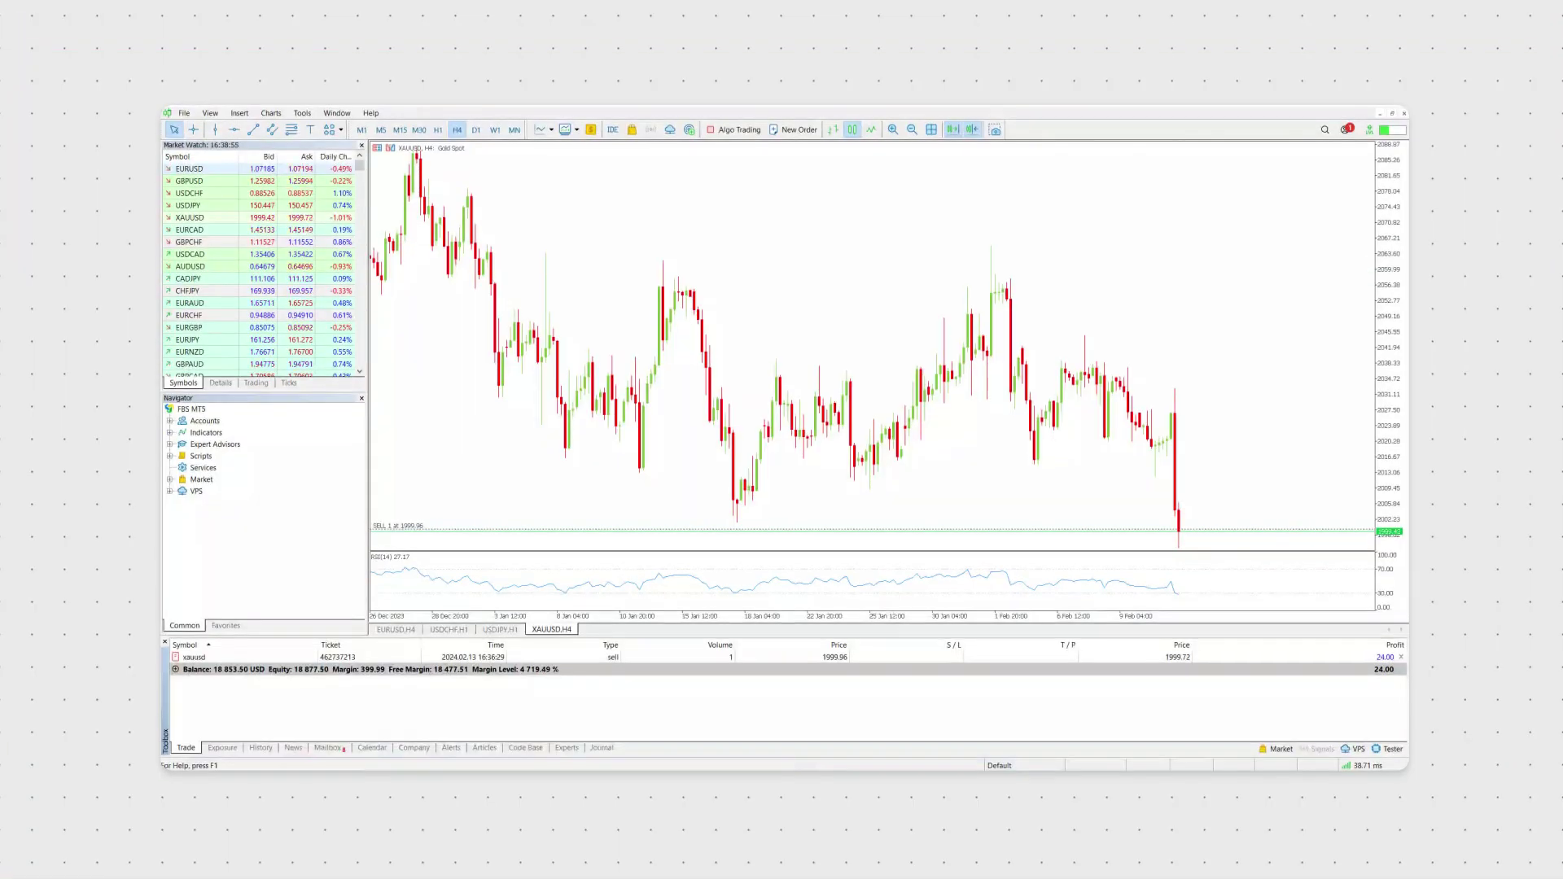
Close the 1-lot XAUUSD sell position at market from its order window
right_click(403, 657)
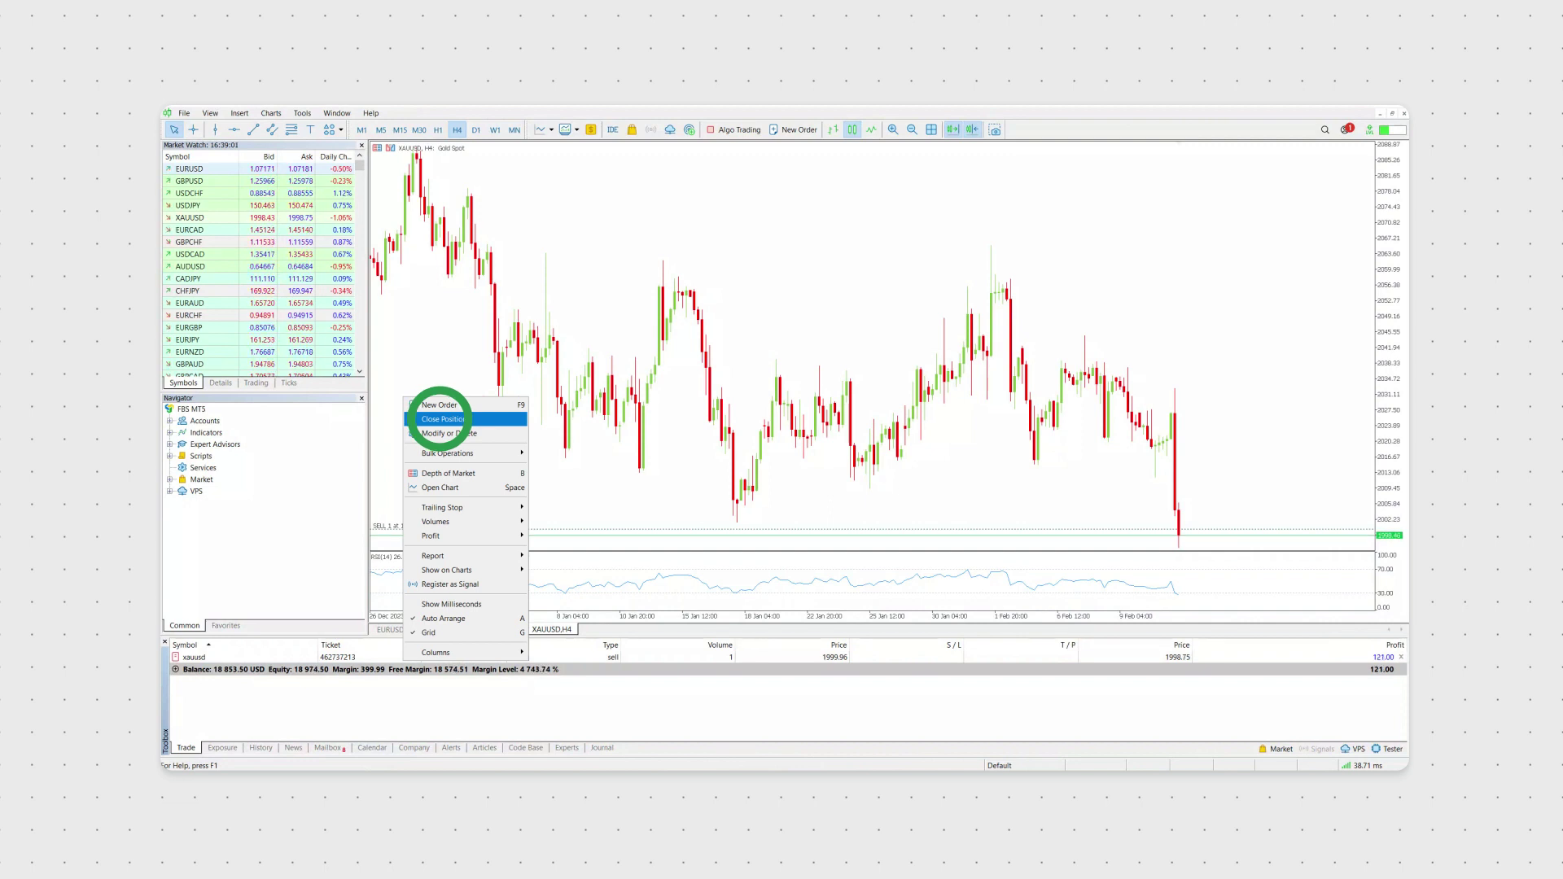
left_click(439, 420)
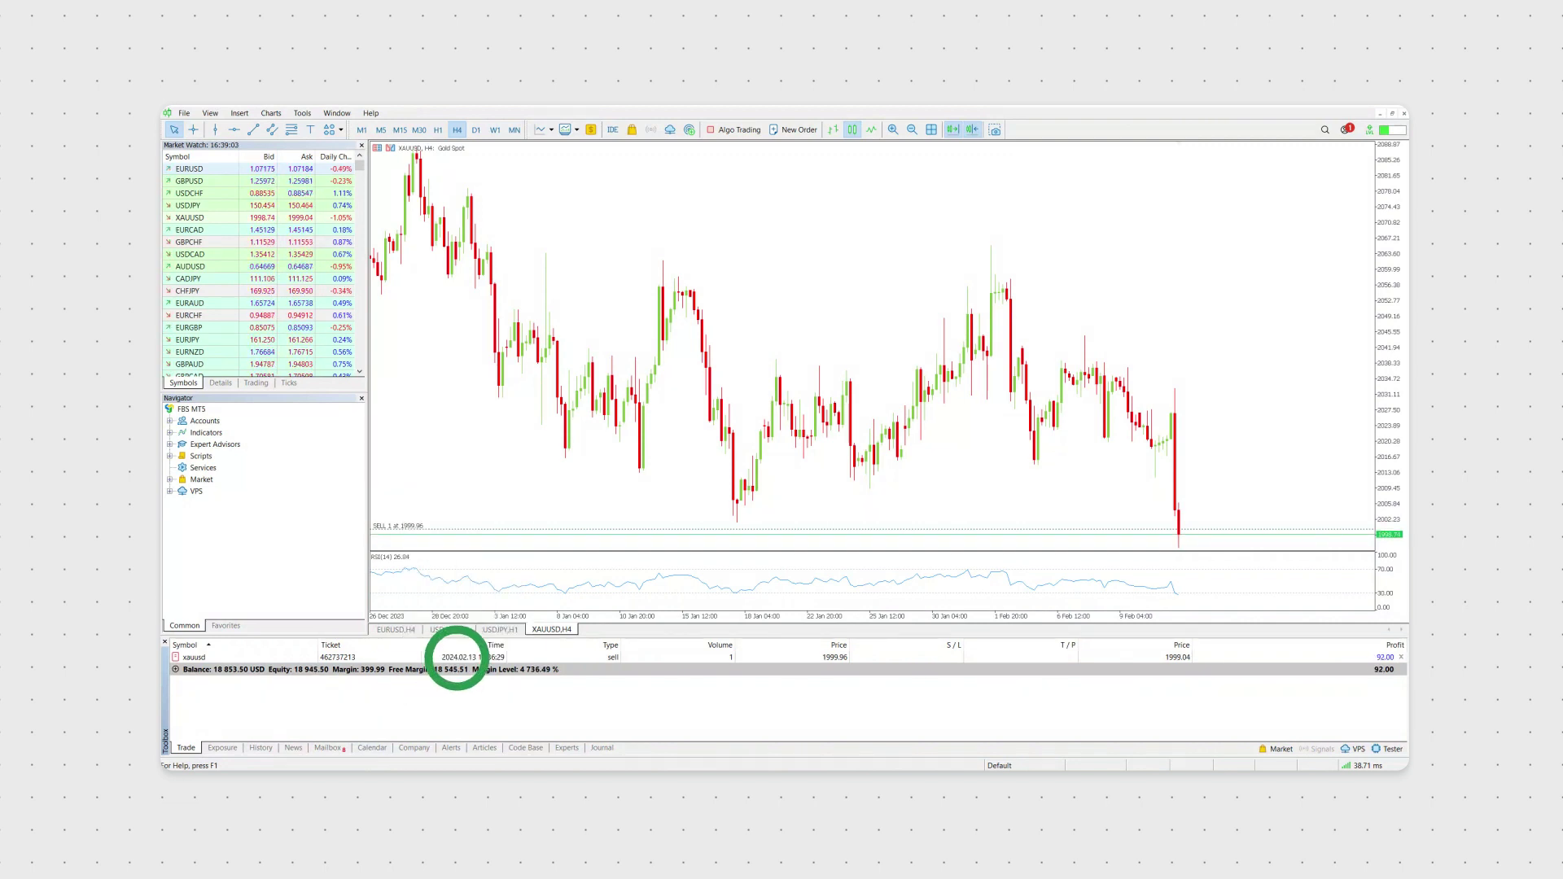
double_click(455, 658)
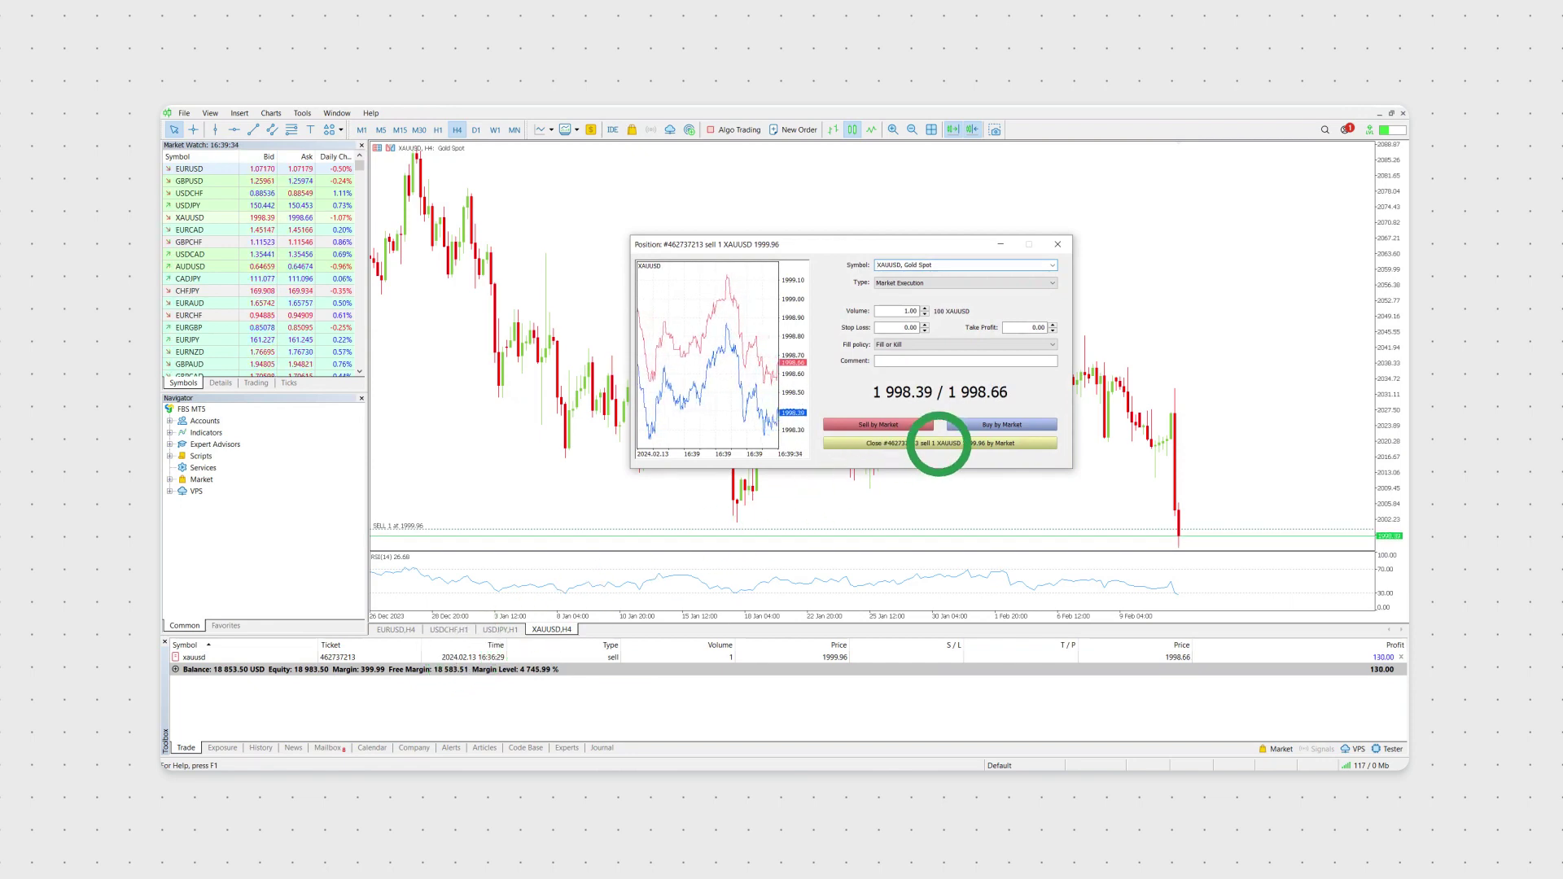
left_click(938, 446)
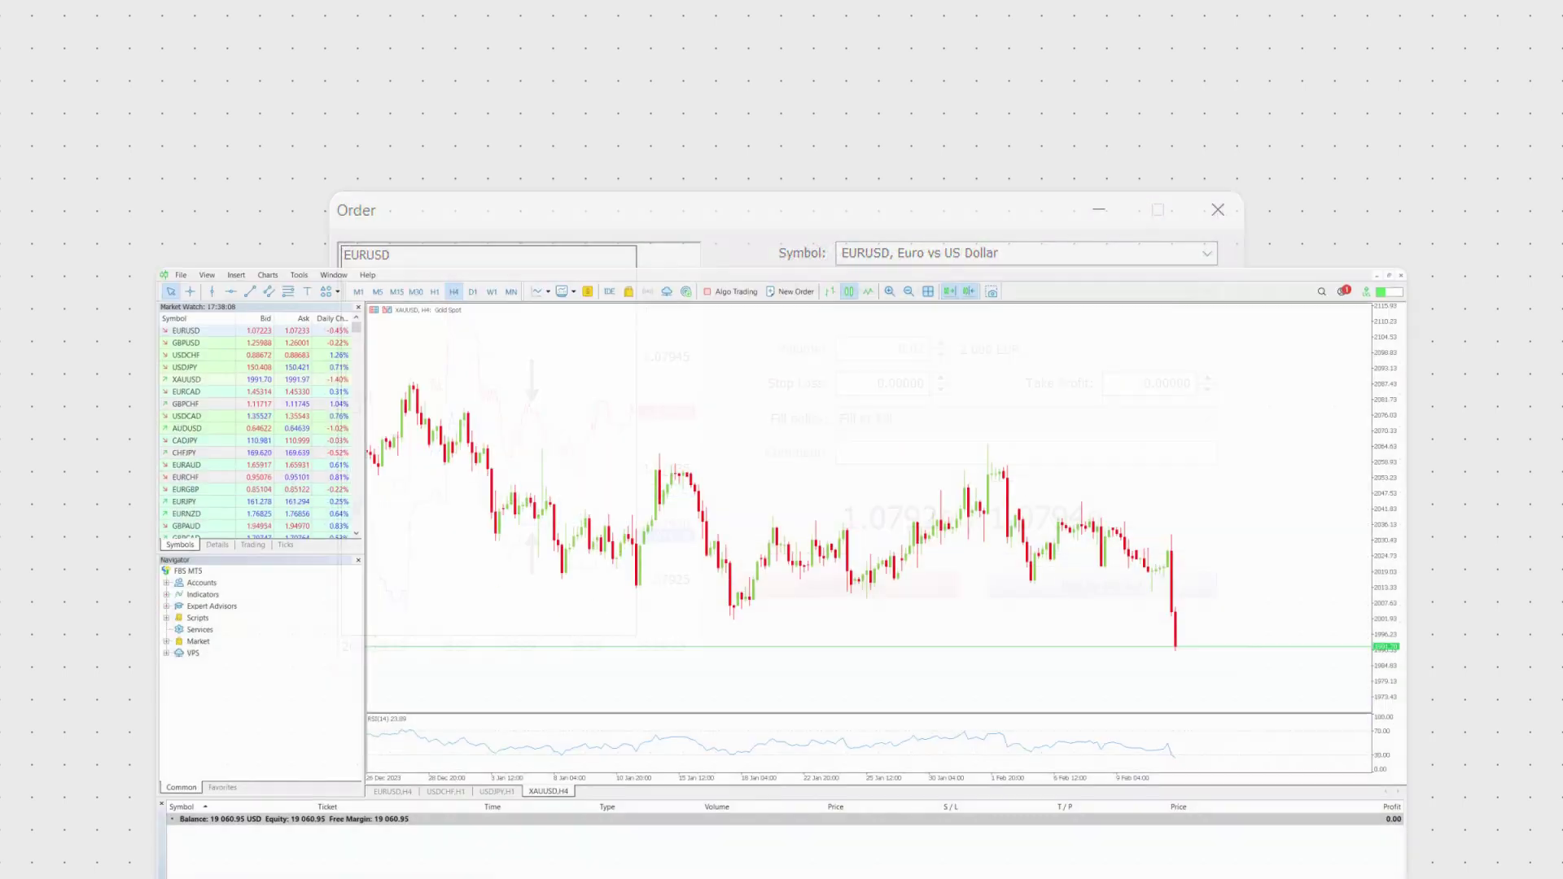
Place a 0.1-lot EURUSD buy order, then close that position at market
key("F9")
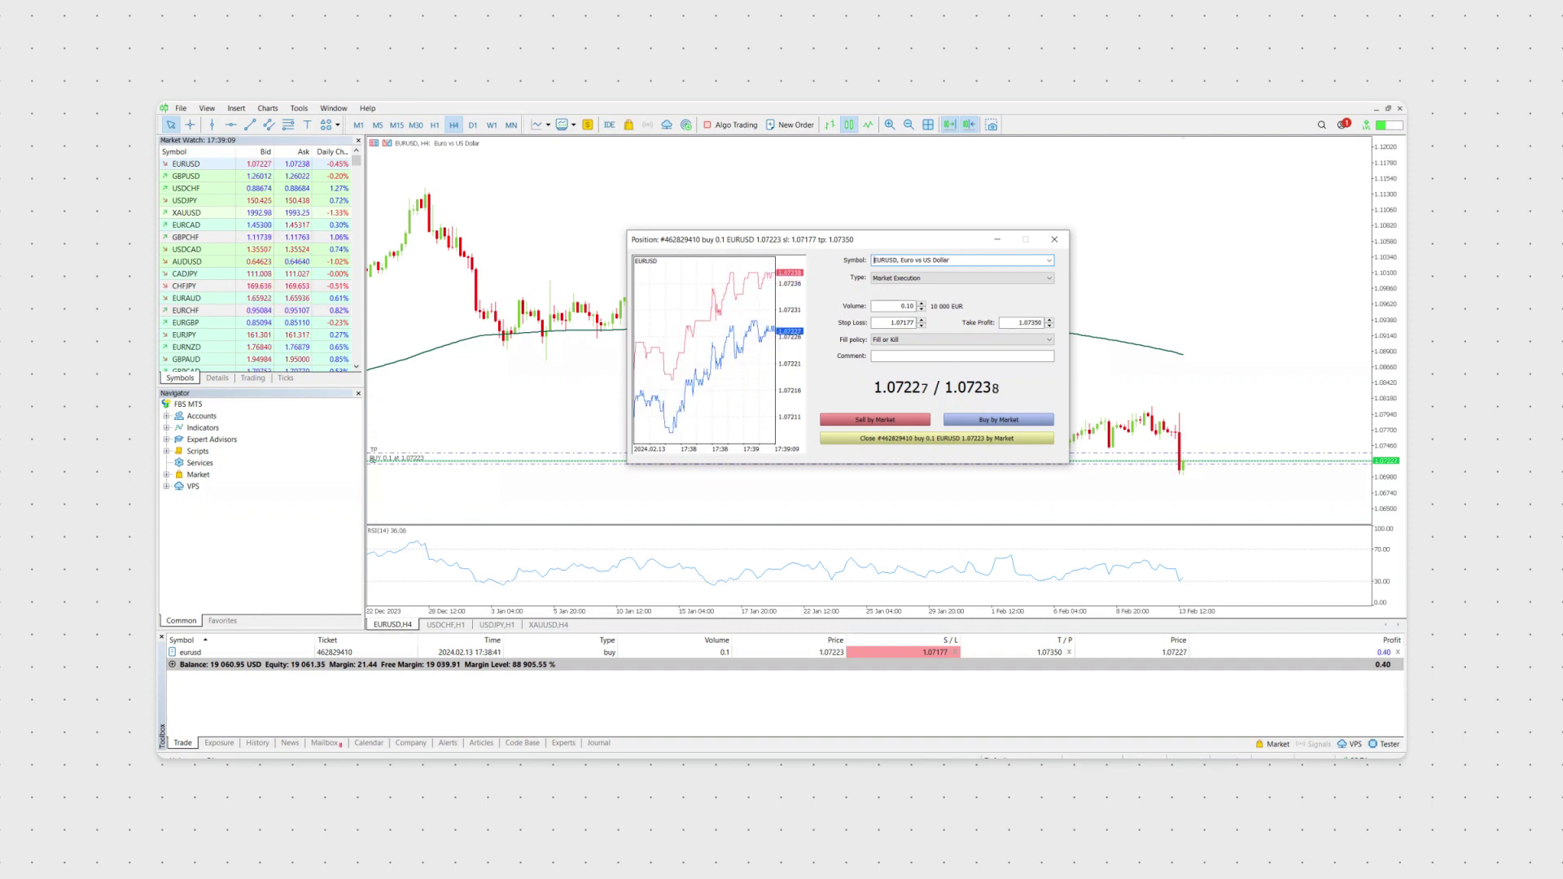
left_click(937, 437)
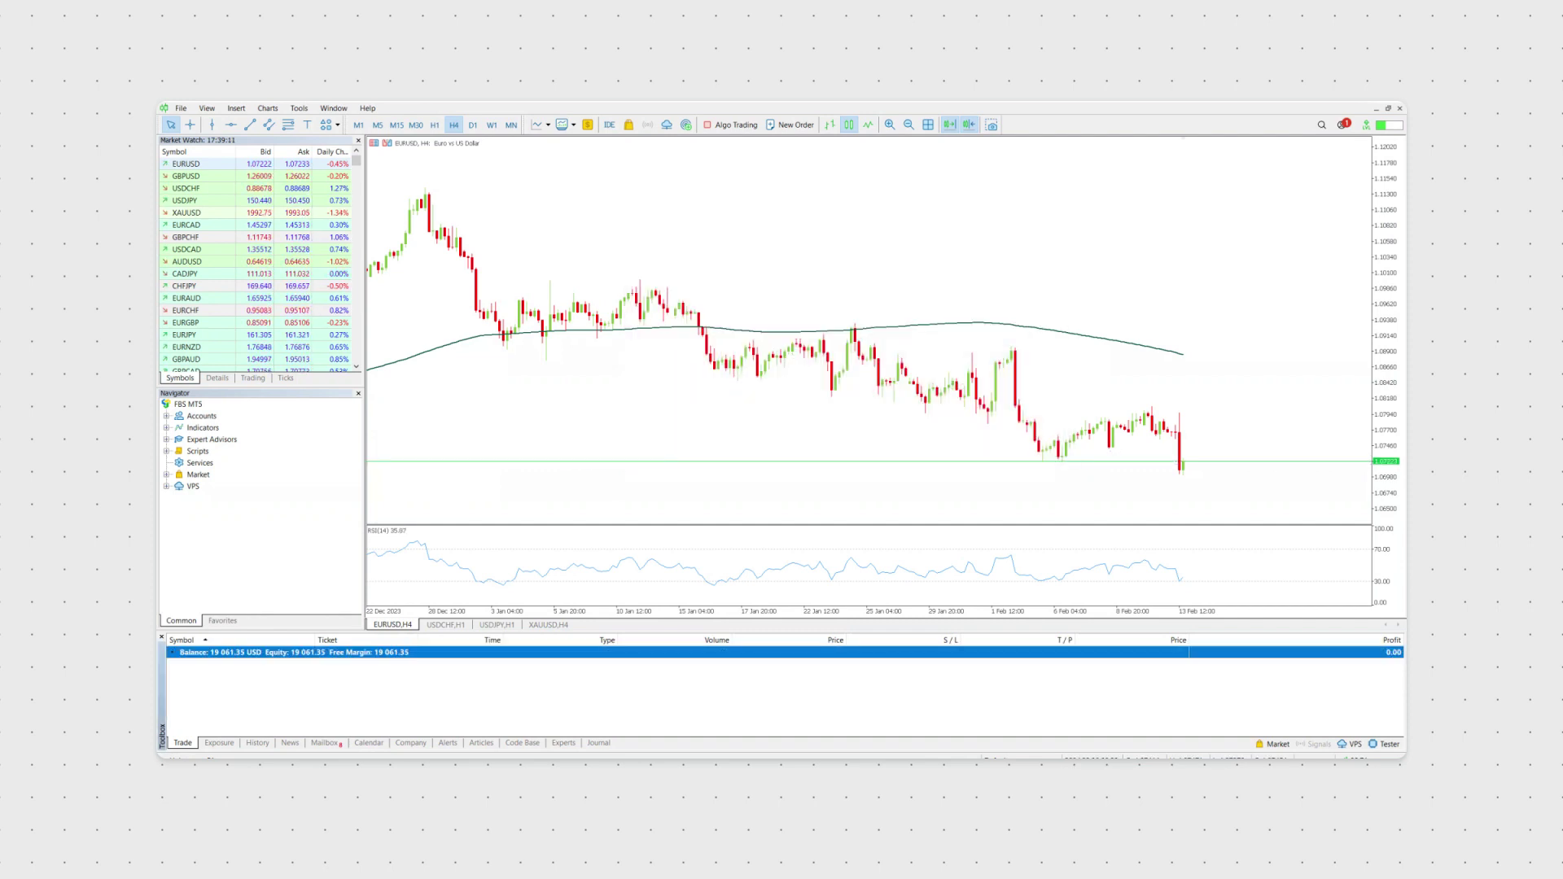